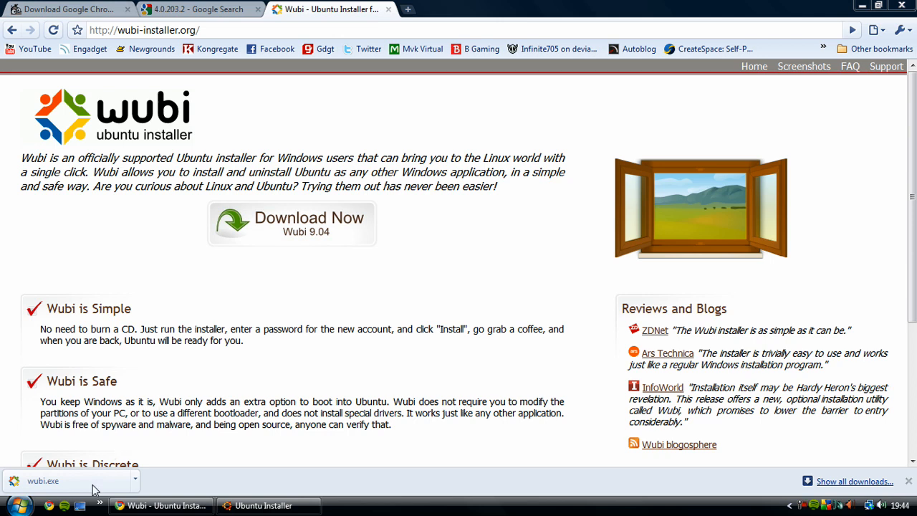
Launch Computer Management for this computer via Start menu's Computer > Manage
click(20, 505)
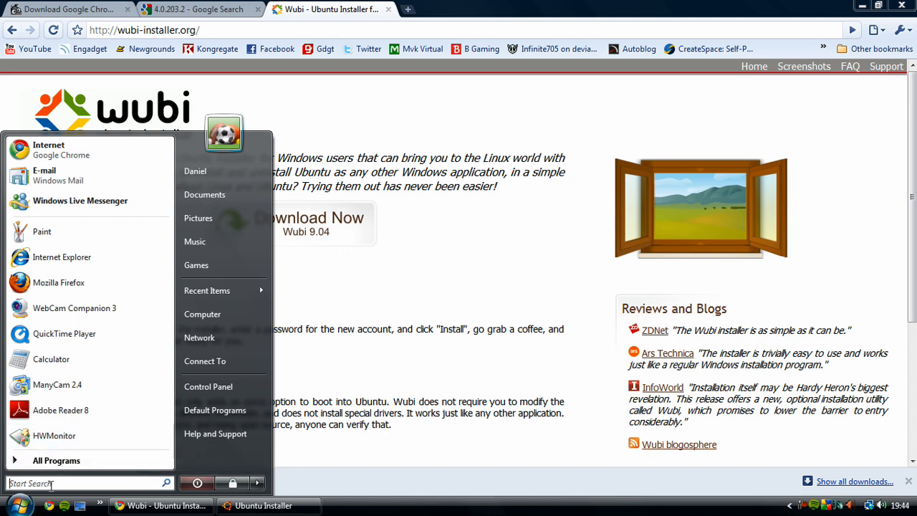
right_click(202, 314)
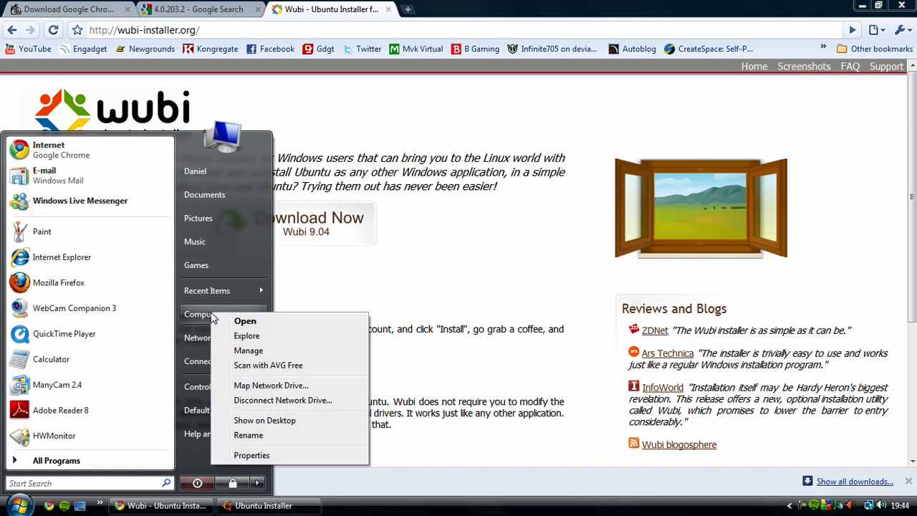
click(248, 350)
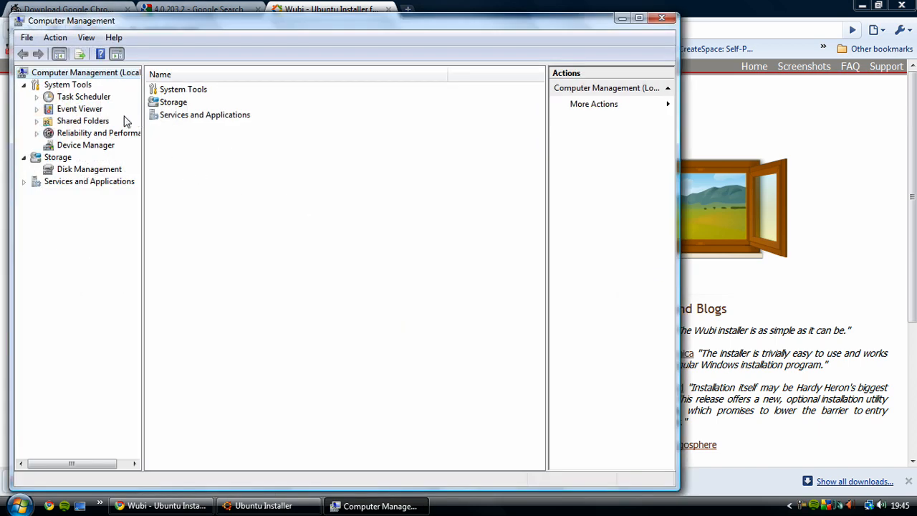
Show Disk 0's partitions in the Disk Management view
click(88, 169)
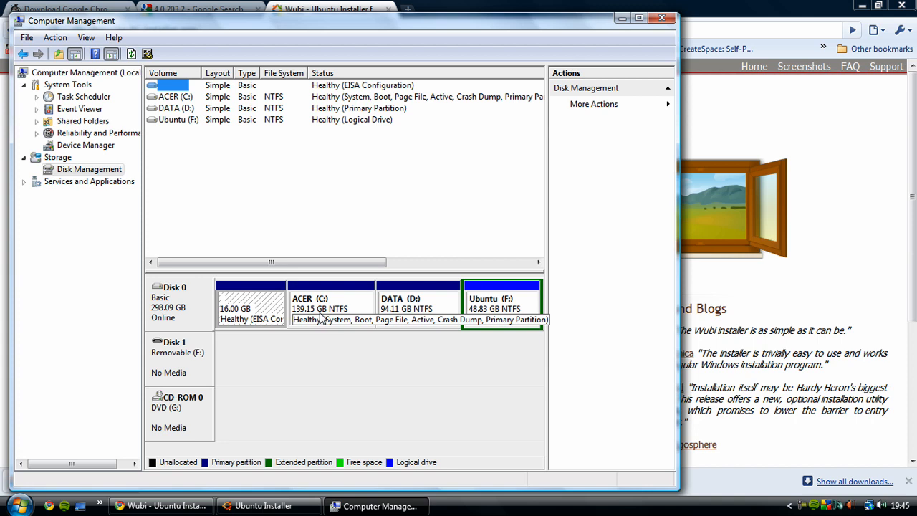
right_click(337, 315)
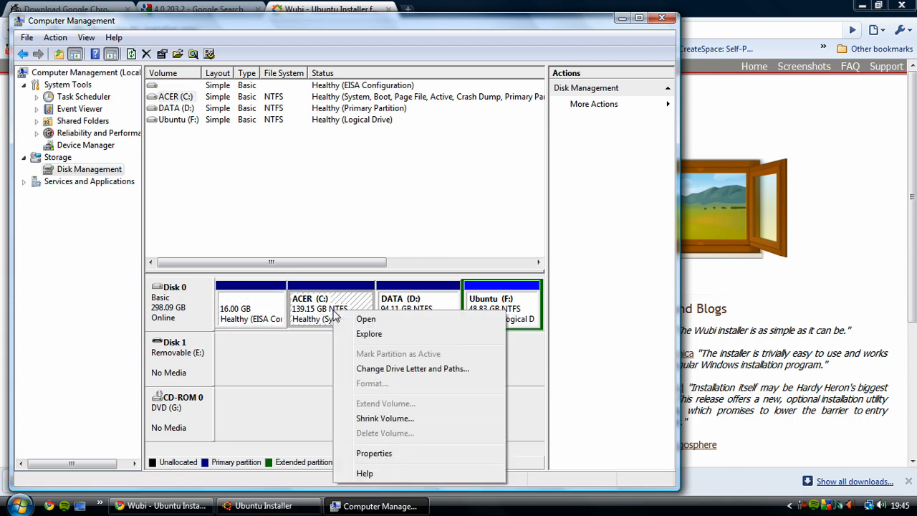
click(385, 419)
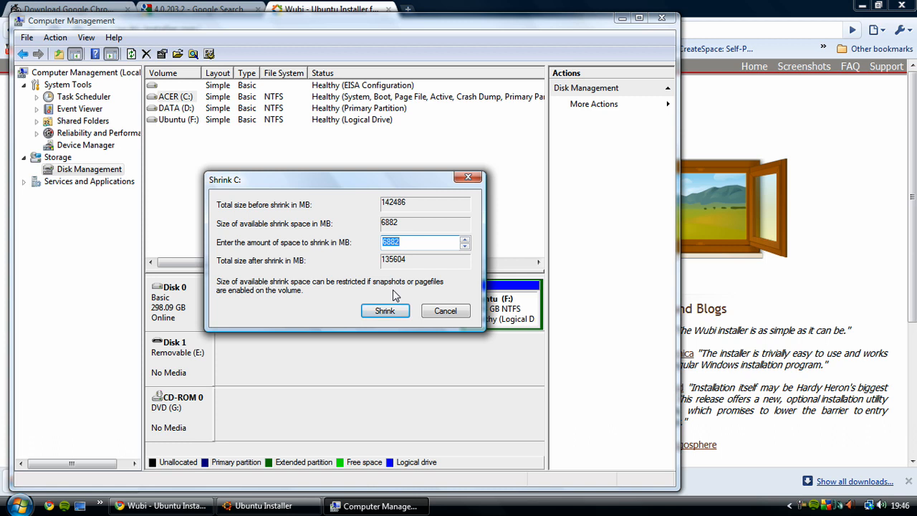
click(468, 178)
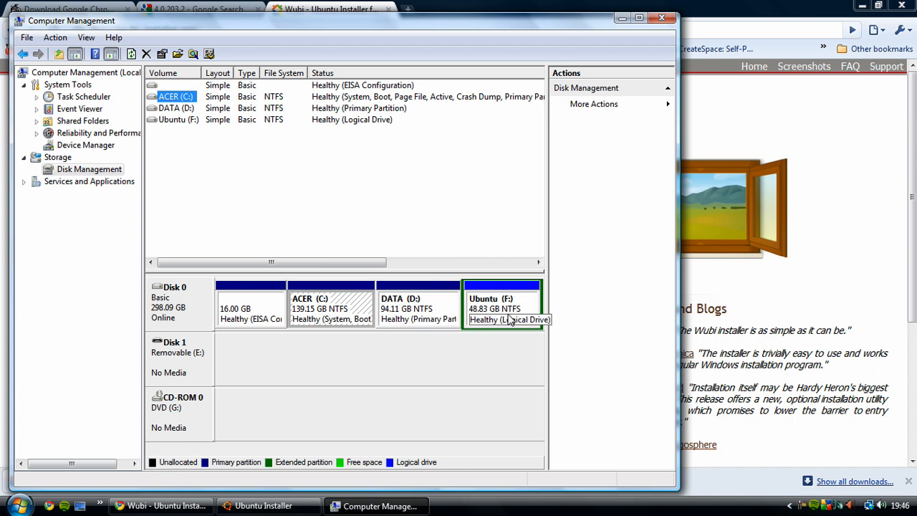
Begin formatting Ubuntu (F:), cancel it, and leave the partition untouched
right_click(497, 308)
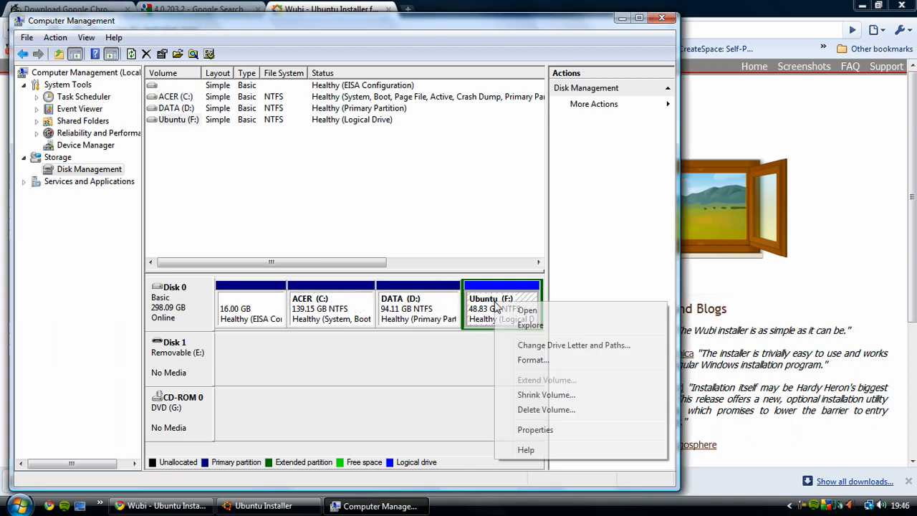
click(534, 360)
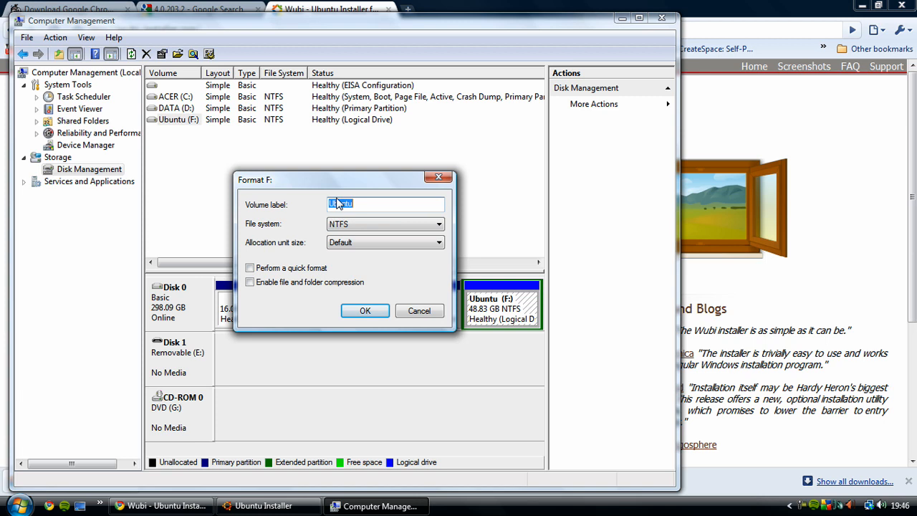
click(440, 177)
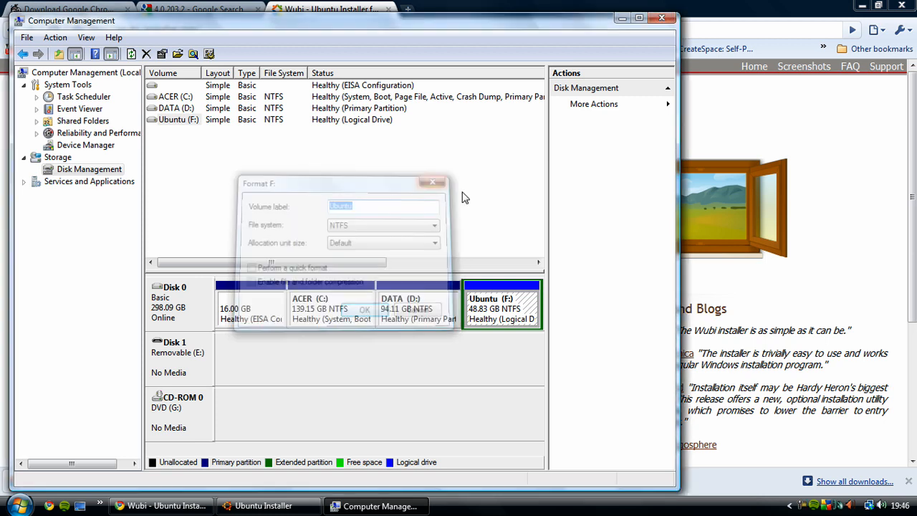
right_click(500, 308)
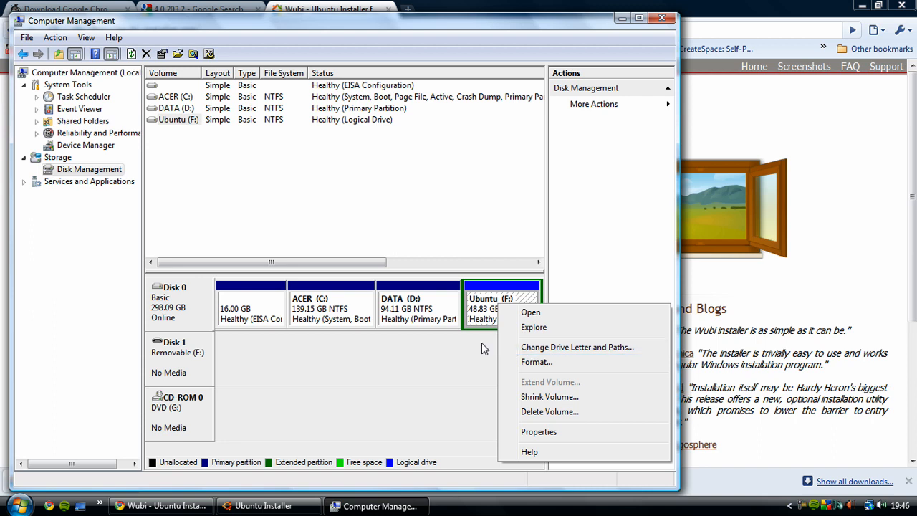
click(476, 310)
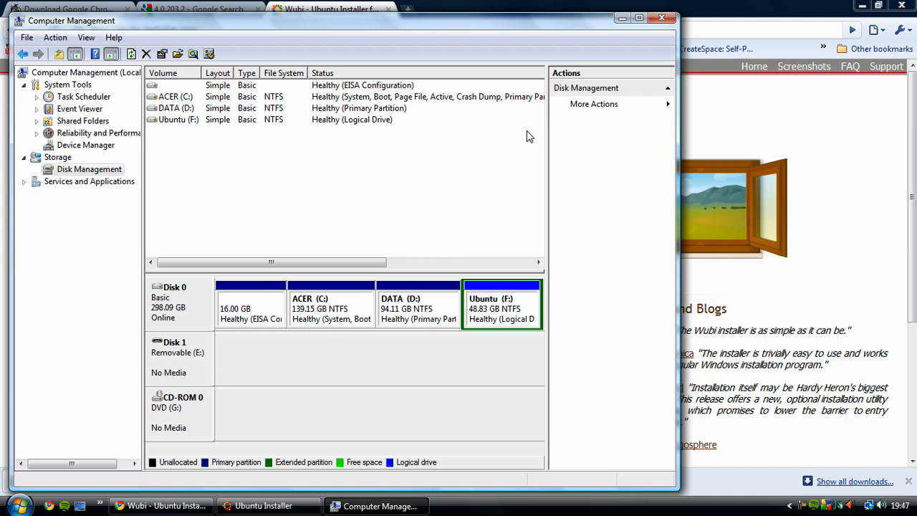
Close the Computer Management window
click(661, 19)
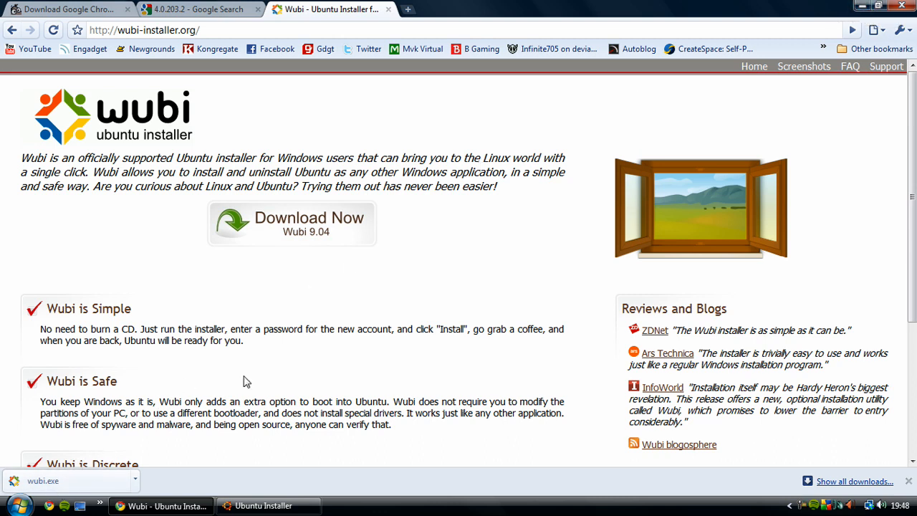
Minimise Chrome, centre the installer and choose drive F: (48GB free) as the installation drive
click(862, 6)
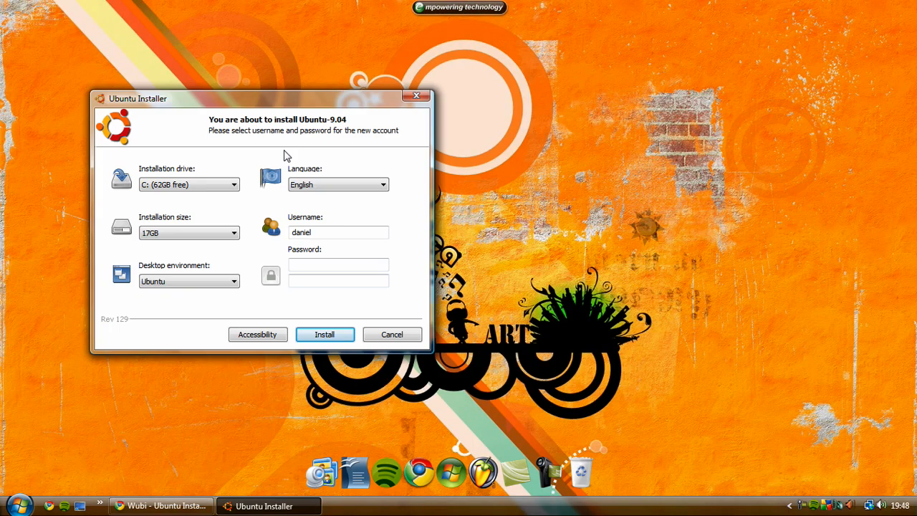
drag(302, 101, 514, 138)
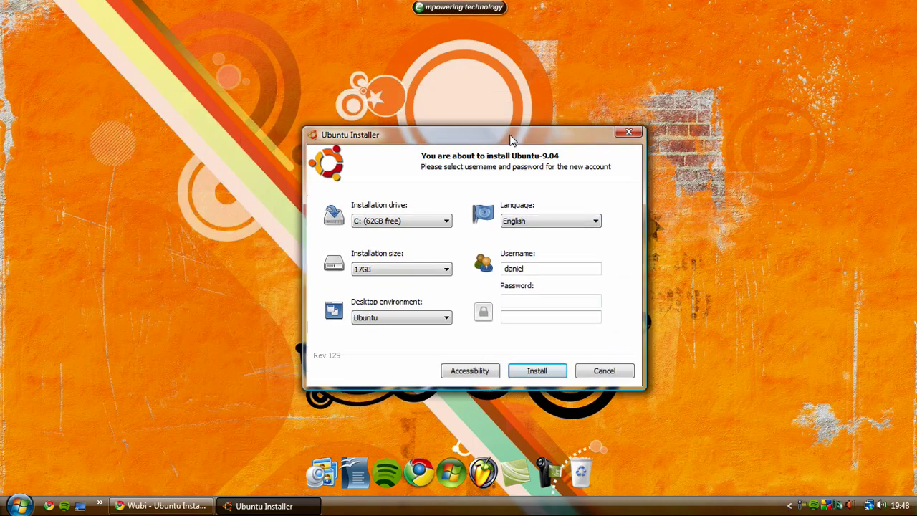
click(446, 222)
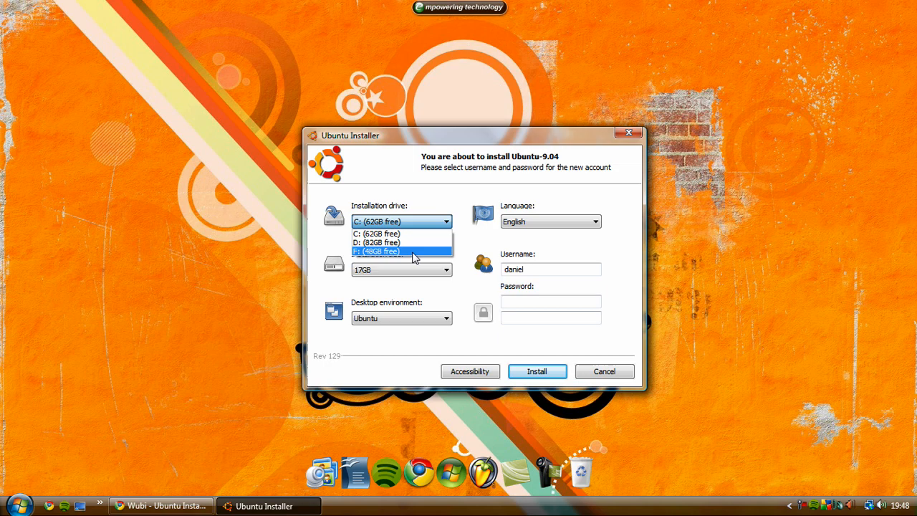
click(414, 252)
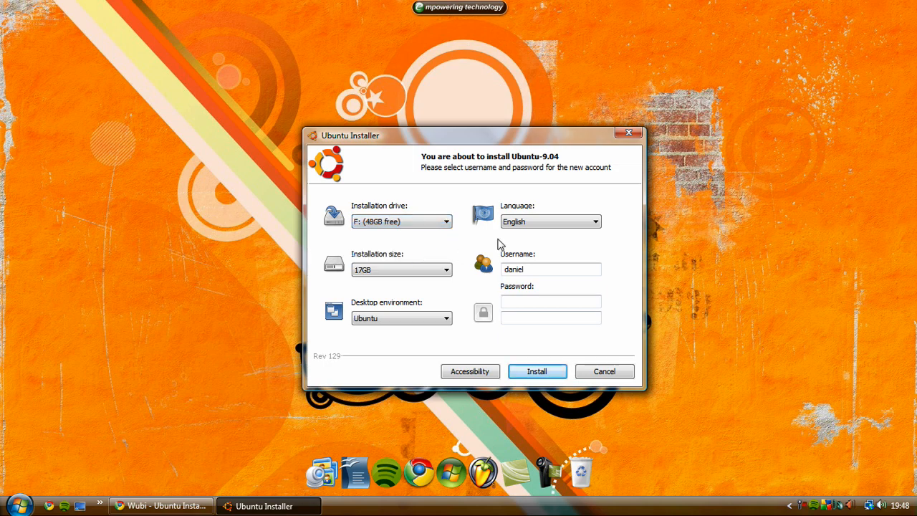
click(520, 228)
Set the installation size to 30GB
click(423, 271)
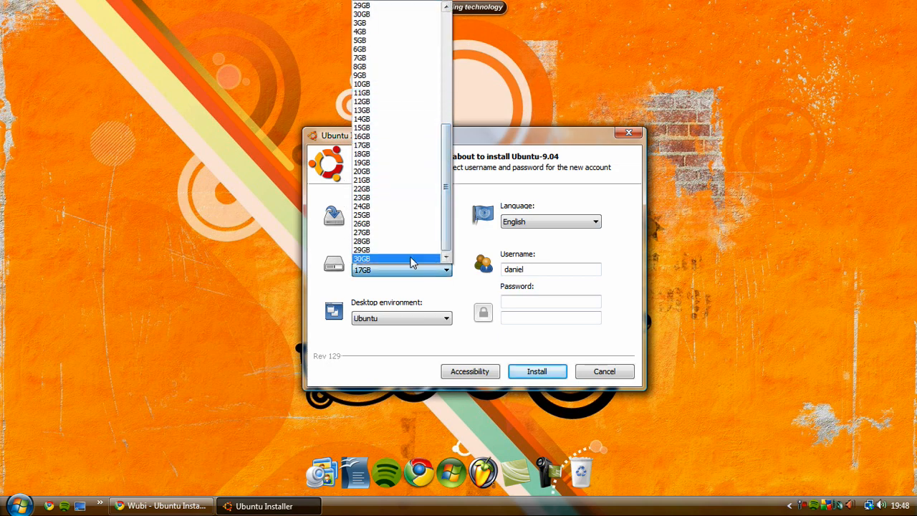
click(413, 259)
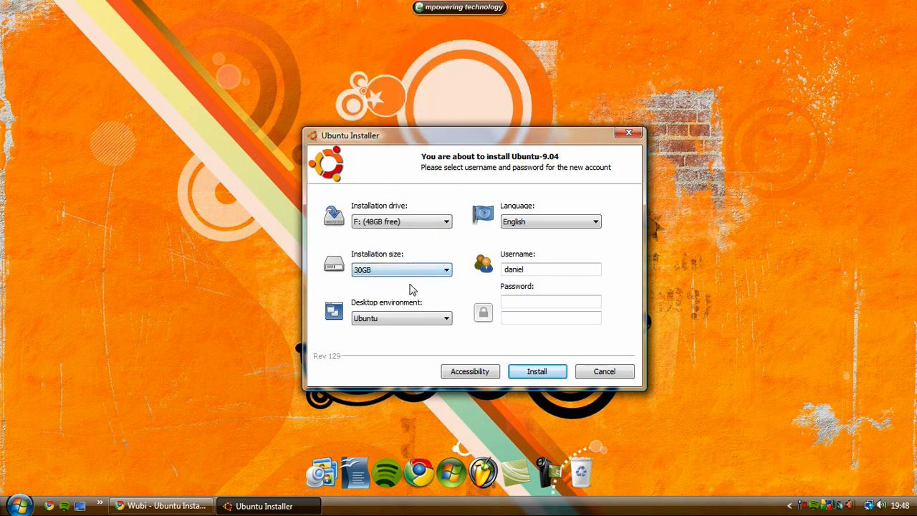
click(446, 273)
click(449, 274)
Review the desktop environment choices and keep Ubuntu
click(446, 318)
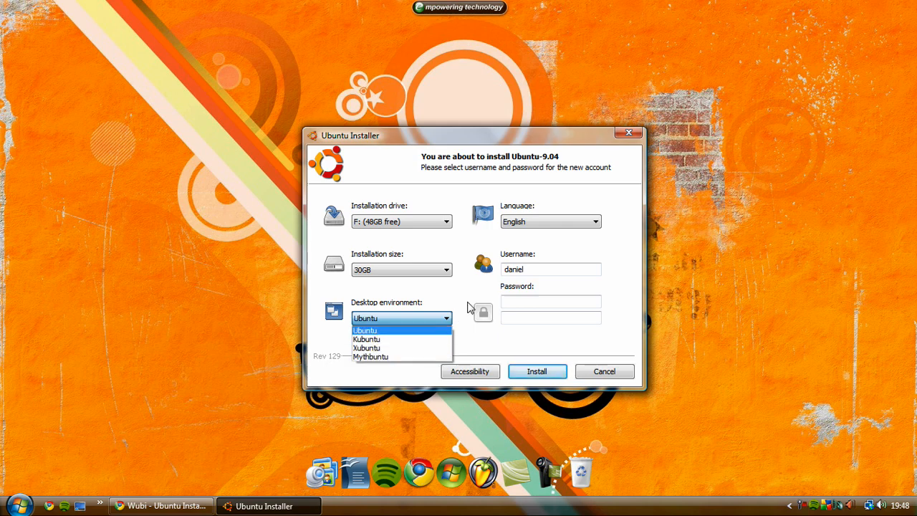
click(401, 318)
click(408, 317)
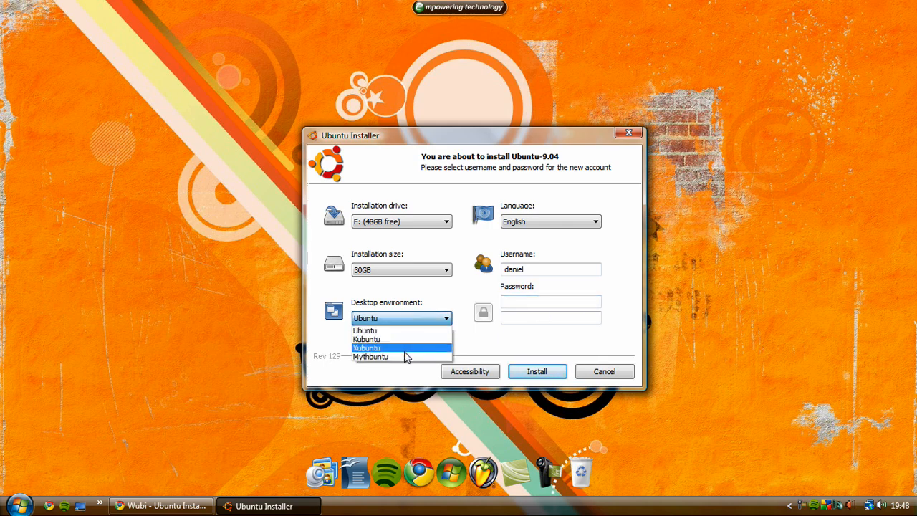
click(415, 324)
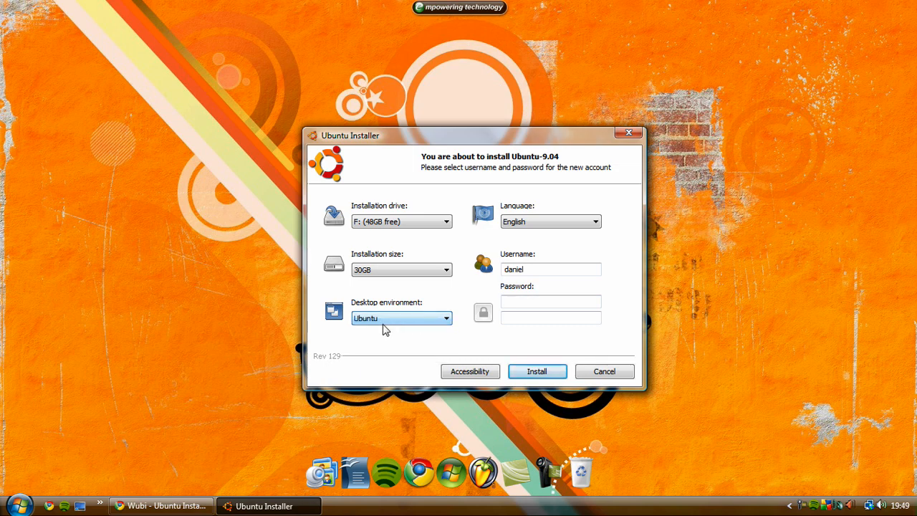
Confirm username daniel and enter the account password and its confirmation
click(550, 302)
click(541, 268)
click(521, 302)
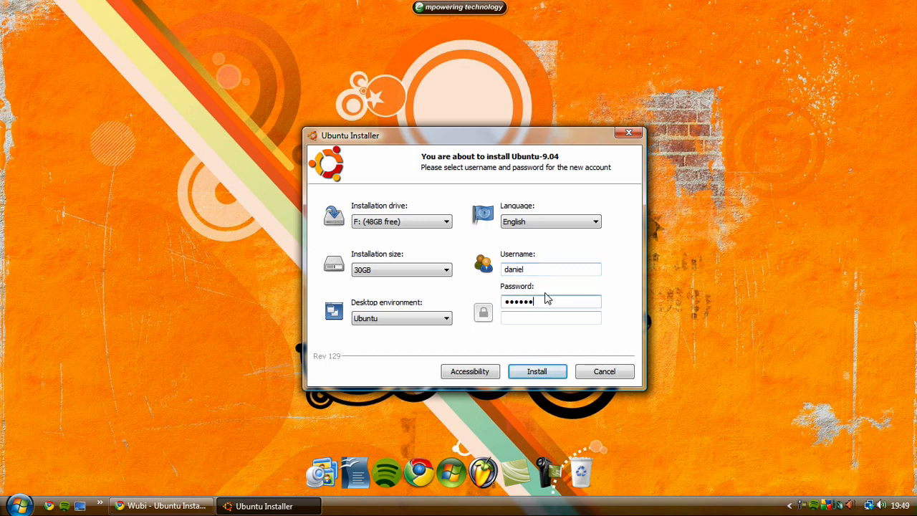
click(517, 318)
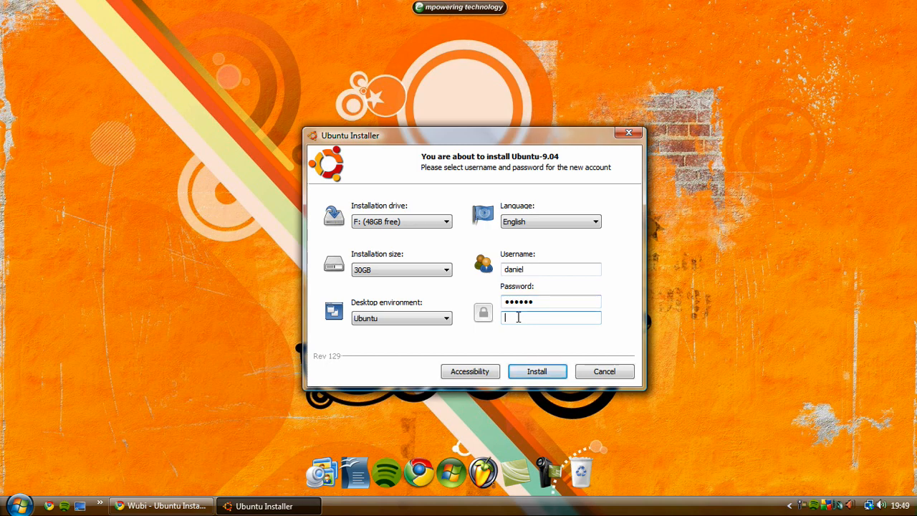
click(505, 268)
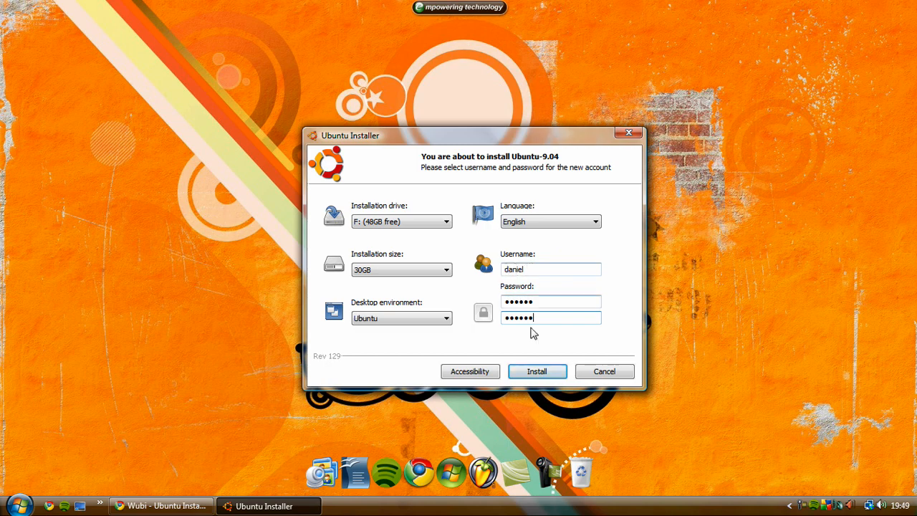
Start the Ubuntu 9.04 installation so the ISO download begins
click(546, 371)
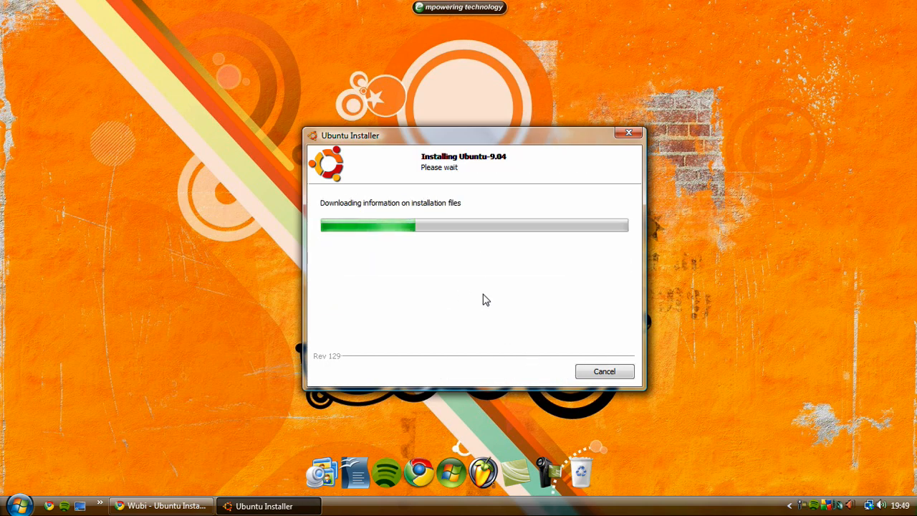